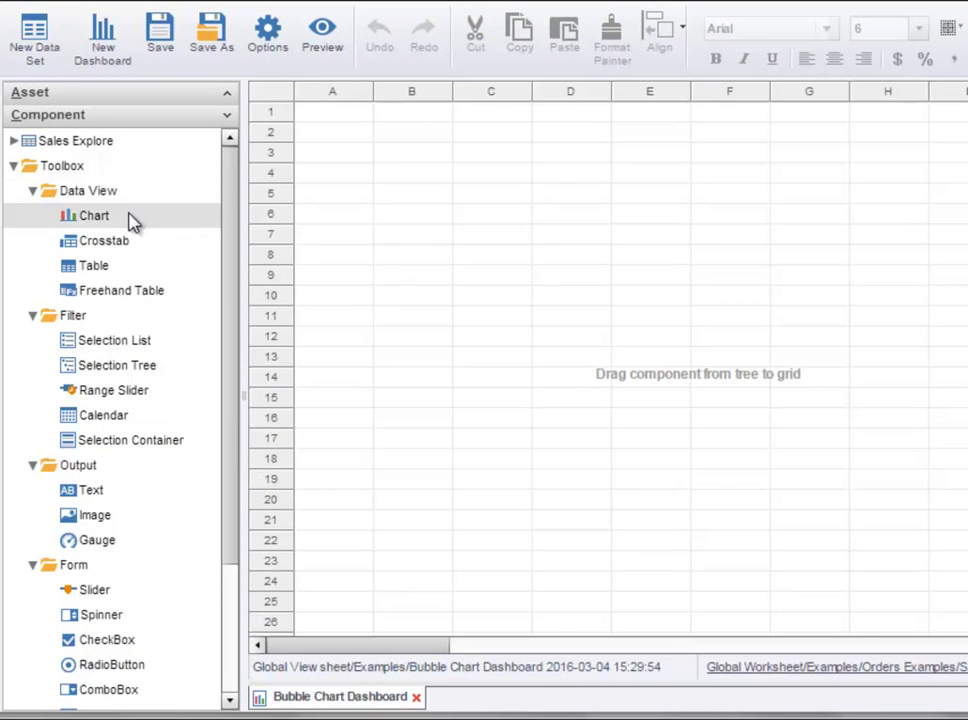
Place a new empty chart near the top-left and stretch it across columns A–J, rows 1–26.
drag(130, 217, 363, 143)
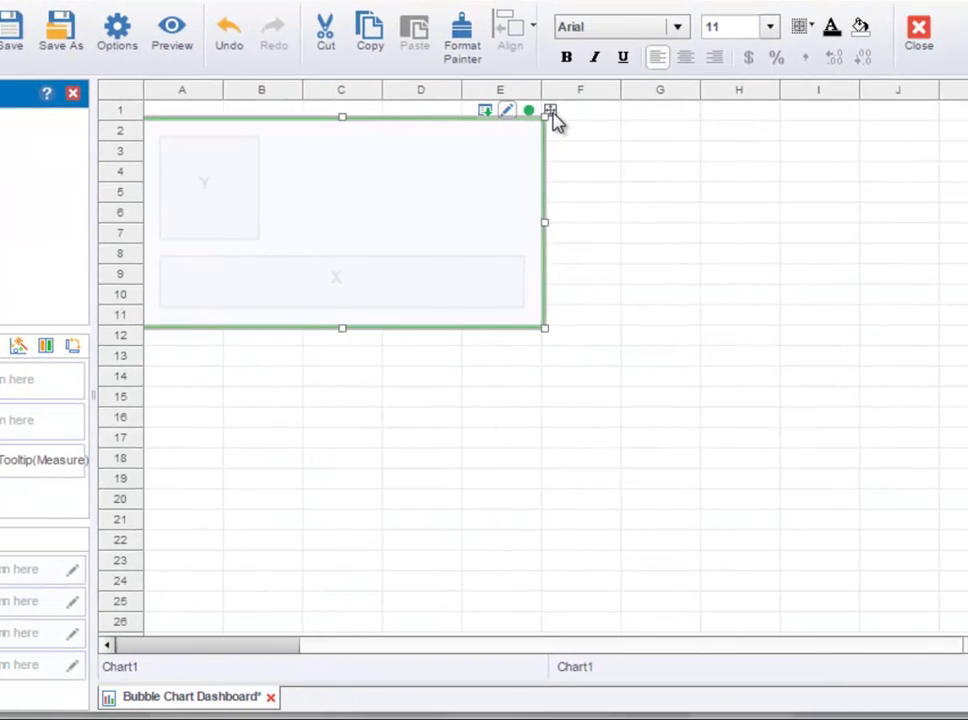
drag(700, 111, 718, 106)
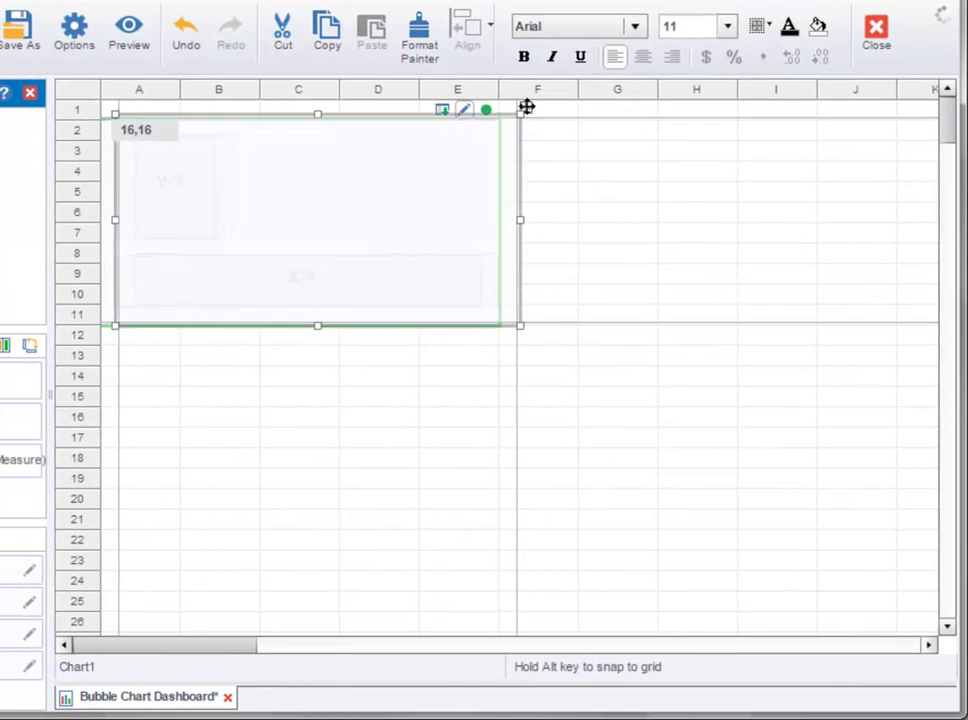
drag(526, 106, 527, 104)
drag(521, 324, 898, 614)
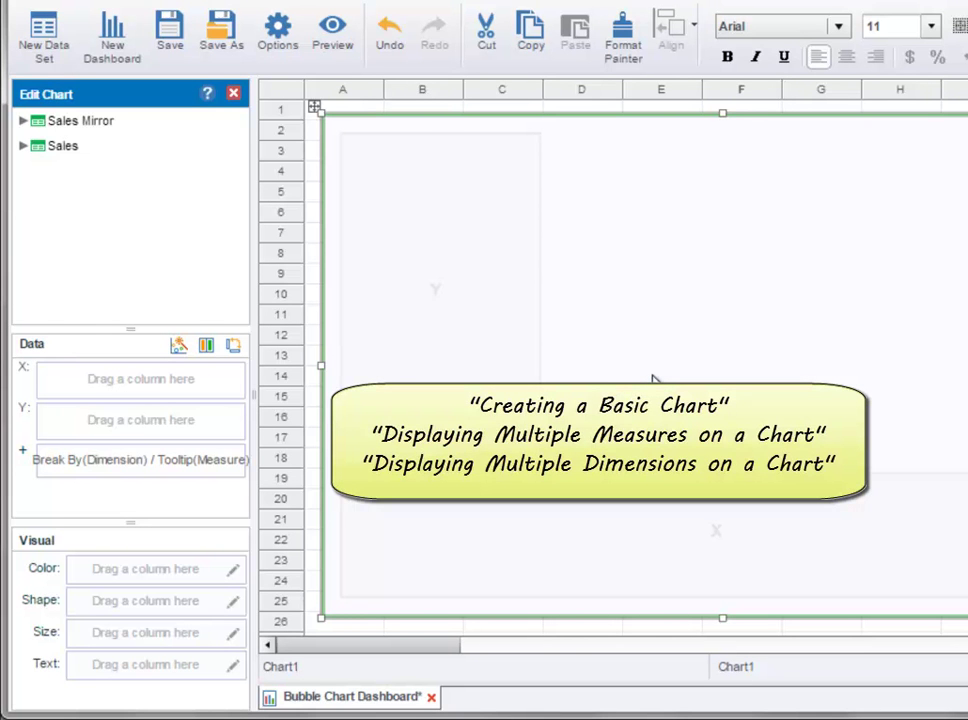
From Sales Mirror, bind Company to the X axis and Total (summed) to the Y axis.
click(26, 124)
click(45, 84)
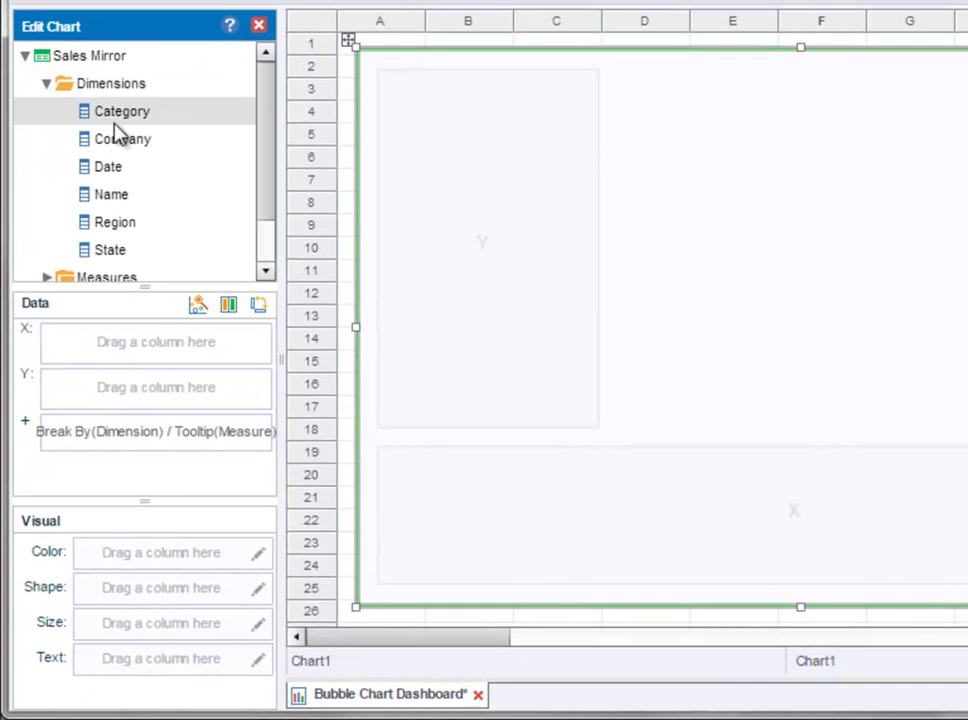
drag(126, 140, 156, 341)
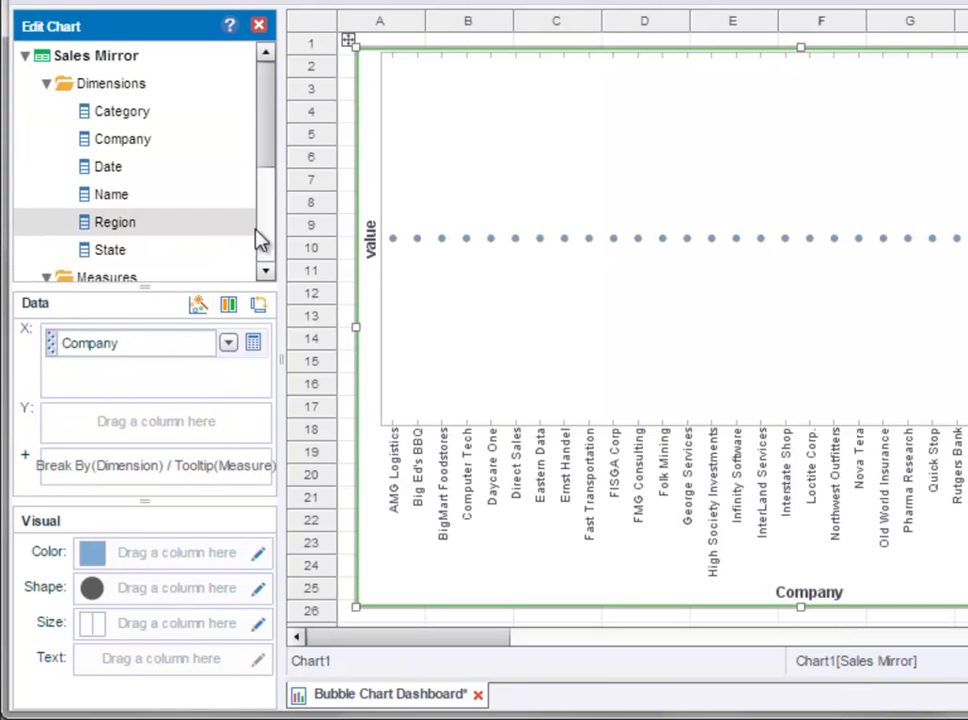
scroll(262, 238, down, 3)
drag(132, 228, 146, 427)
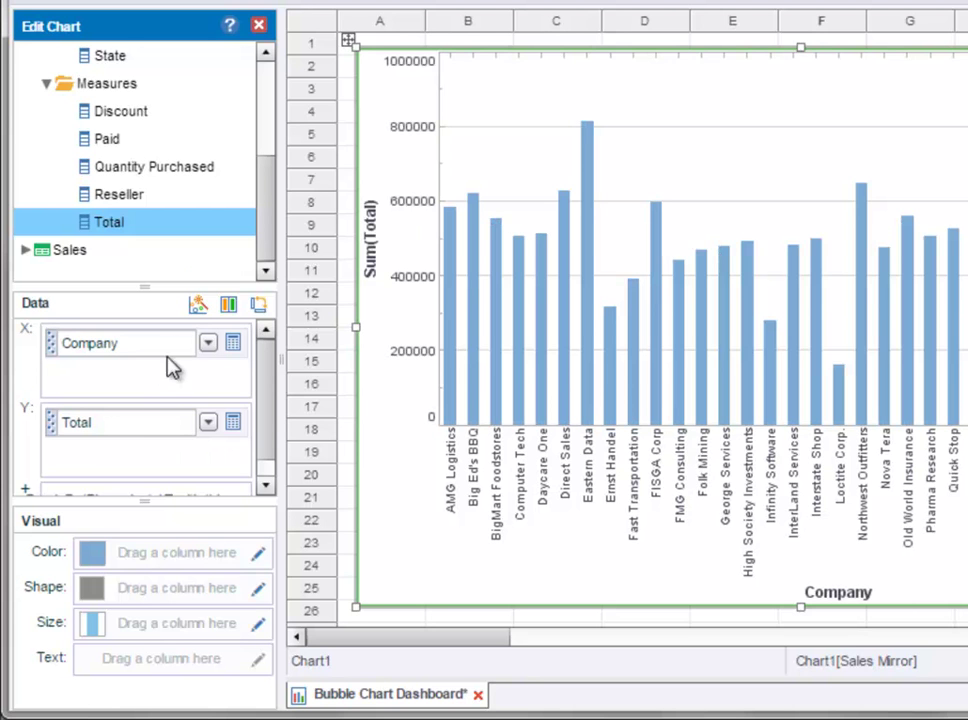
Switch Chart1 to the point/bubble type and size bubbles by Sum(Quantity Purchased).
click(198, 310)
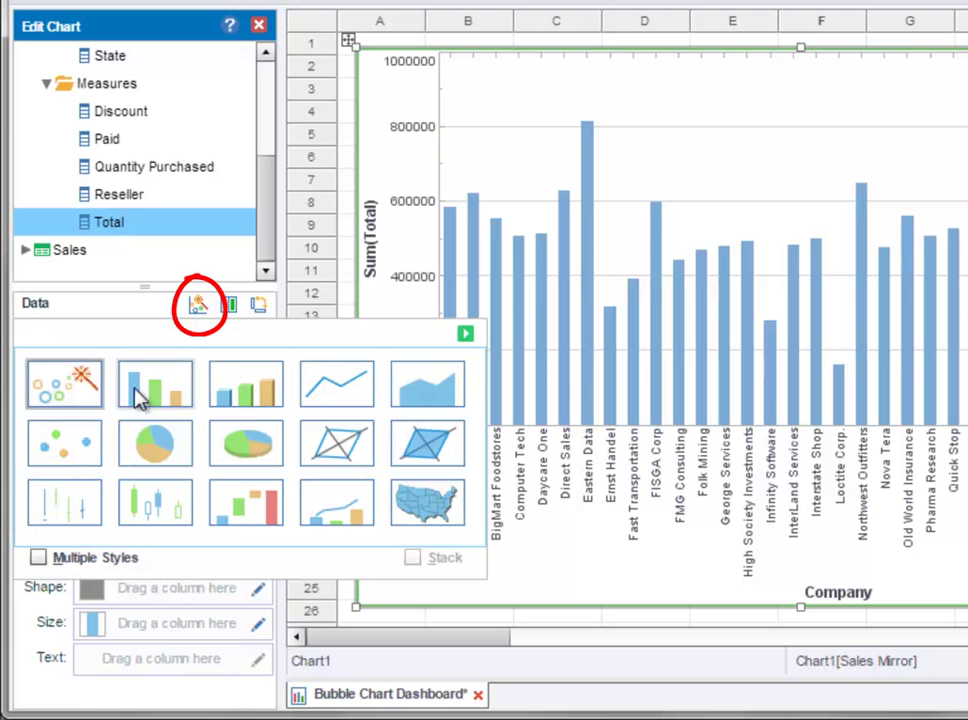
click(75, 450)
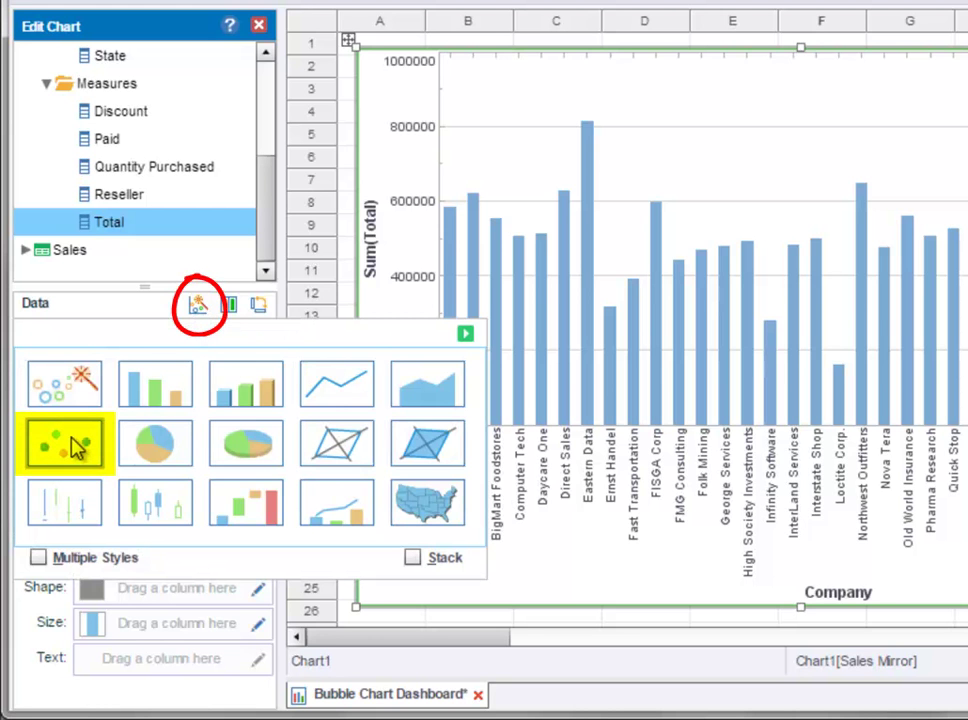
click(466, 335)
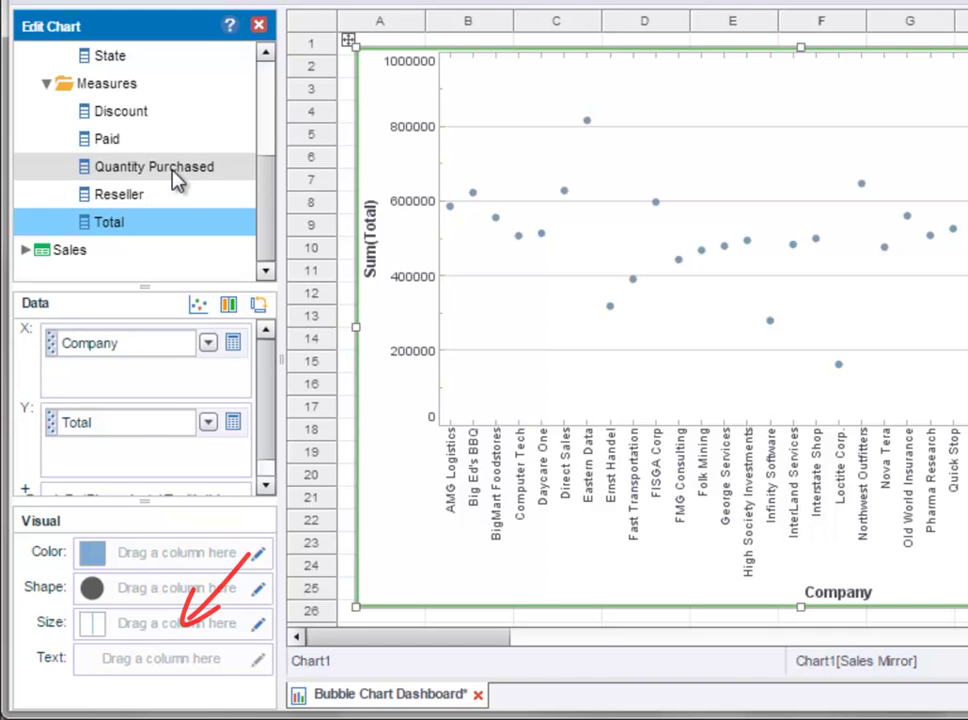
drag(175, 180, 165, 625)
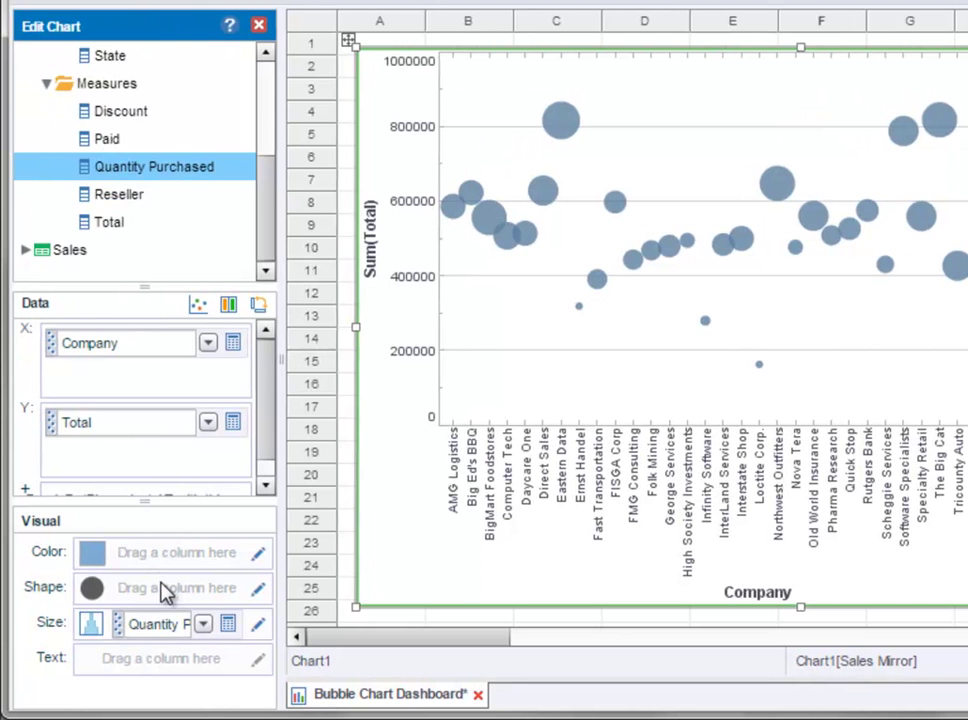
Bind Discount to the bubble shapes, aggregated as Average instead of Sum.
drag(167, 112, 180, 589)
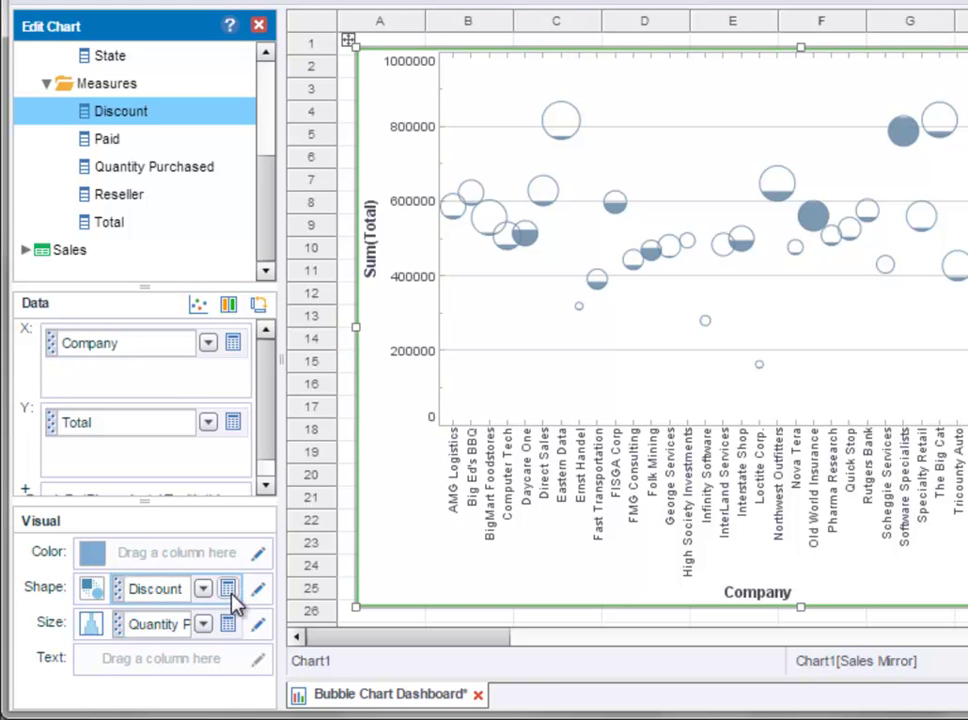
click(229, 589)
click(413, 428)
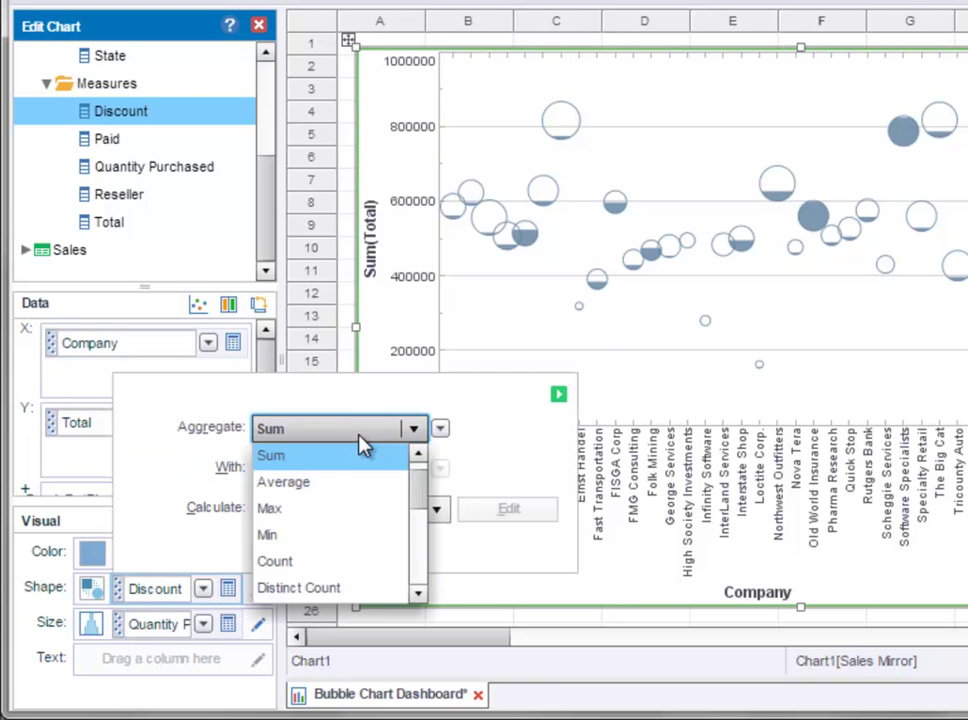
click(350, 489)
click(560, 396)
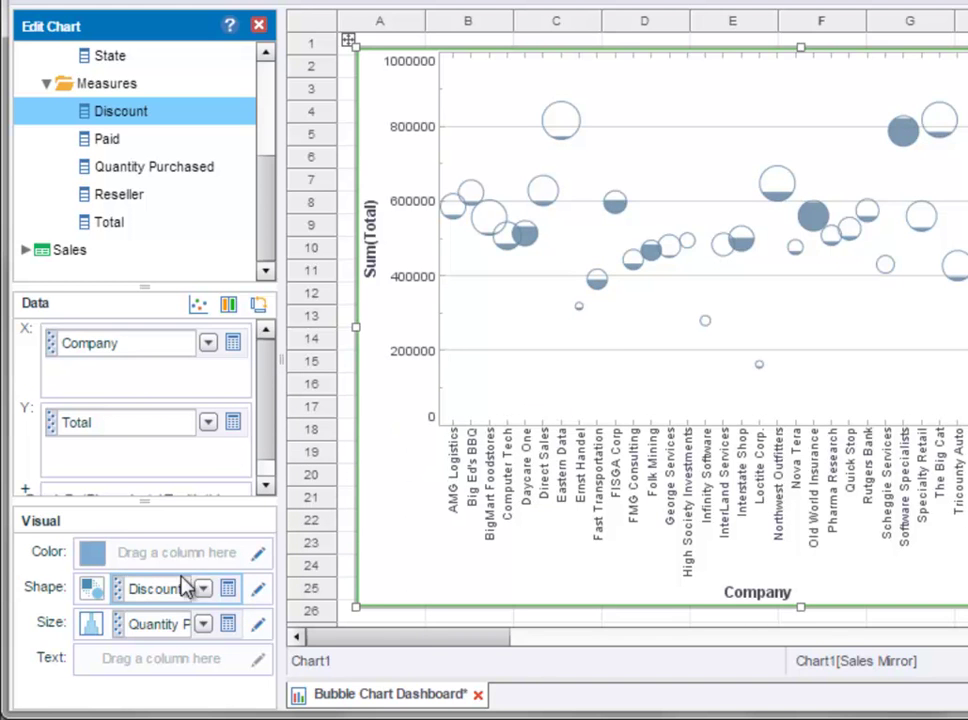
Move Discount to Color and use a custom white-to-green gradient.
drag(155, 598, 162, 555)
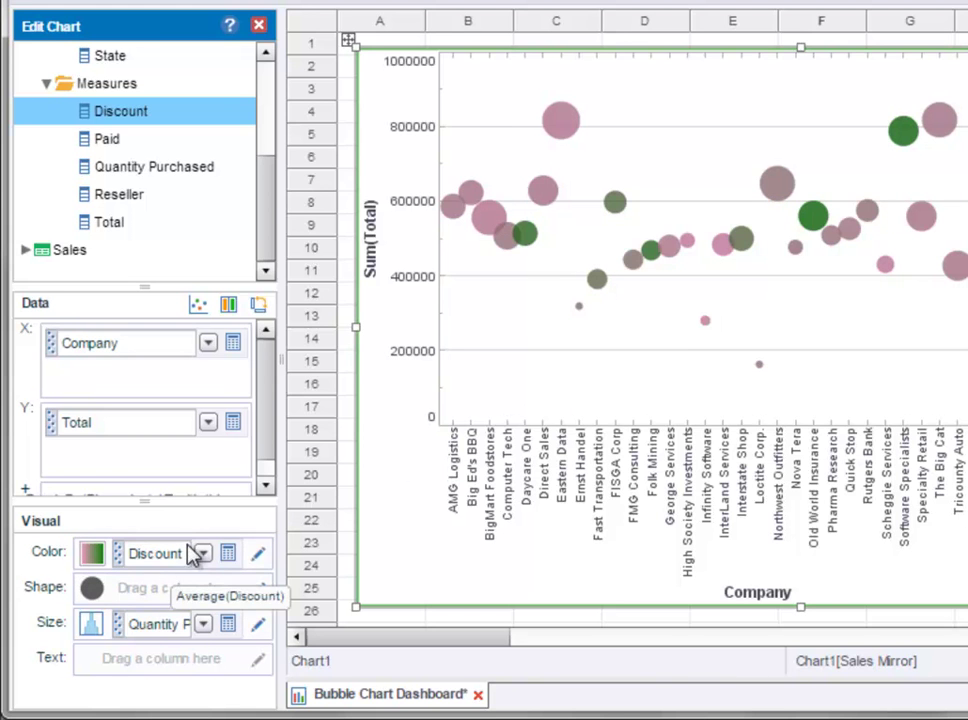
click(258, 555)
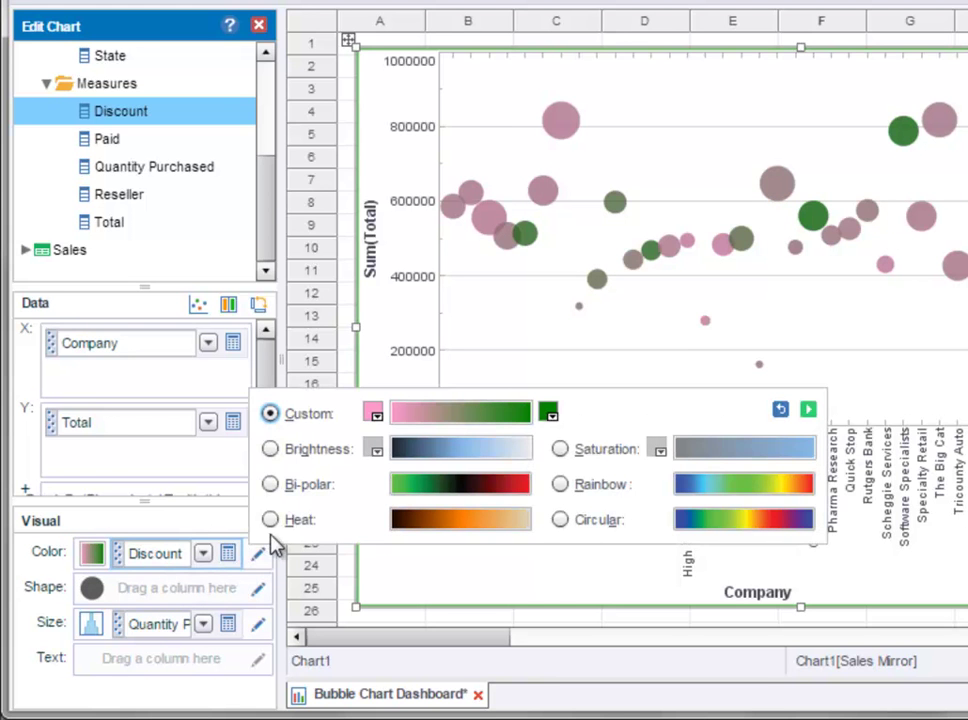
click(376, 418)
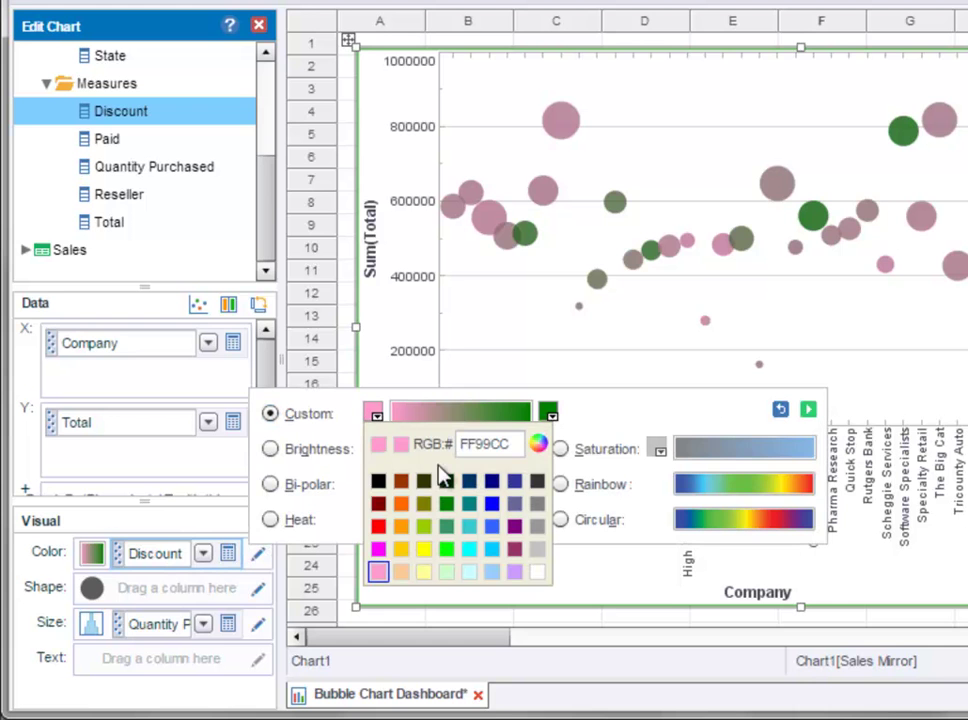
click(540, 572)
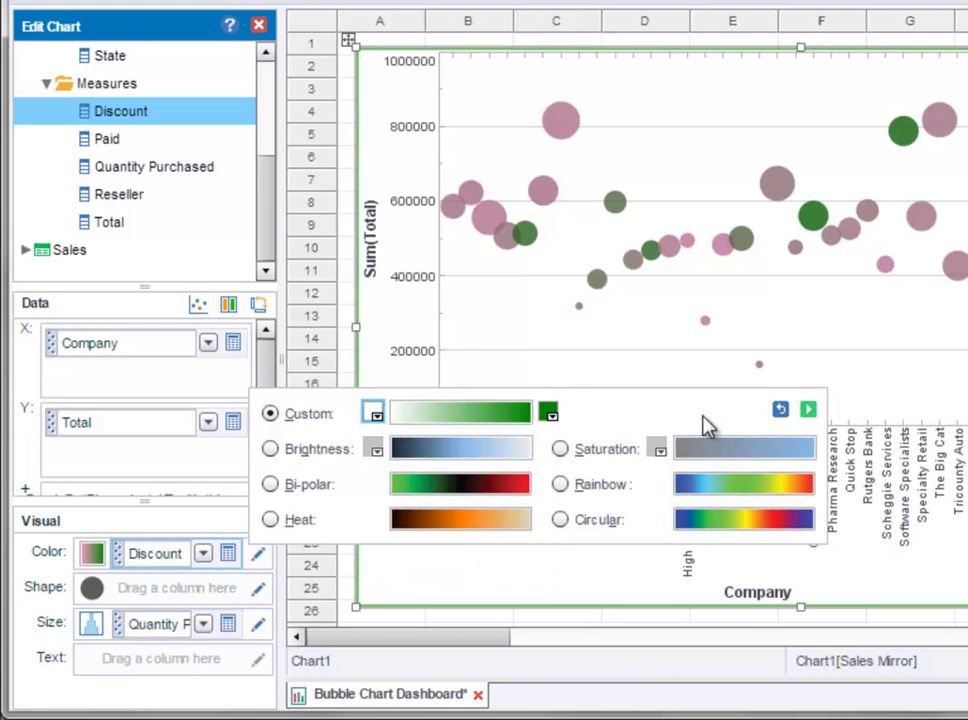
click(810, 411)
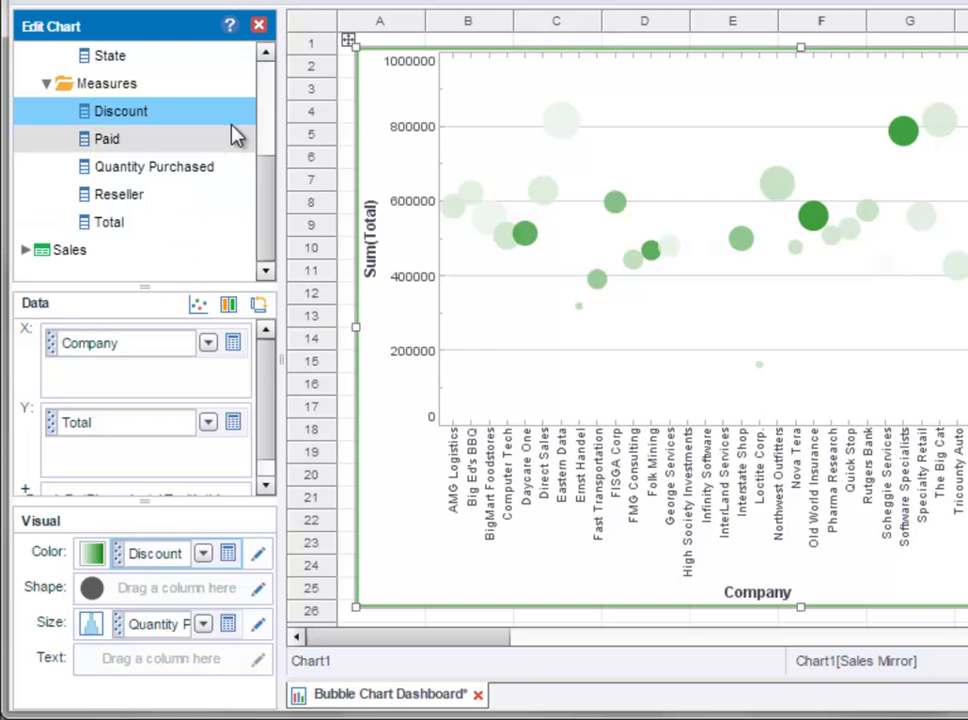
Bind Region to the Color field so bubbles are coloured by region.
scroll(262, 105, up, 3)
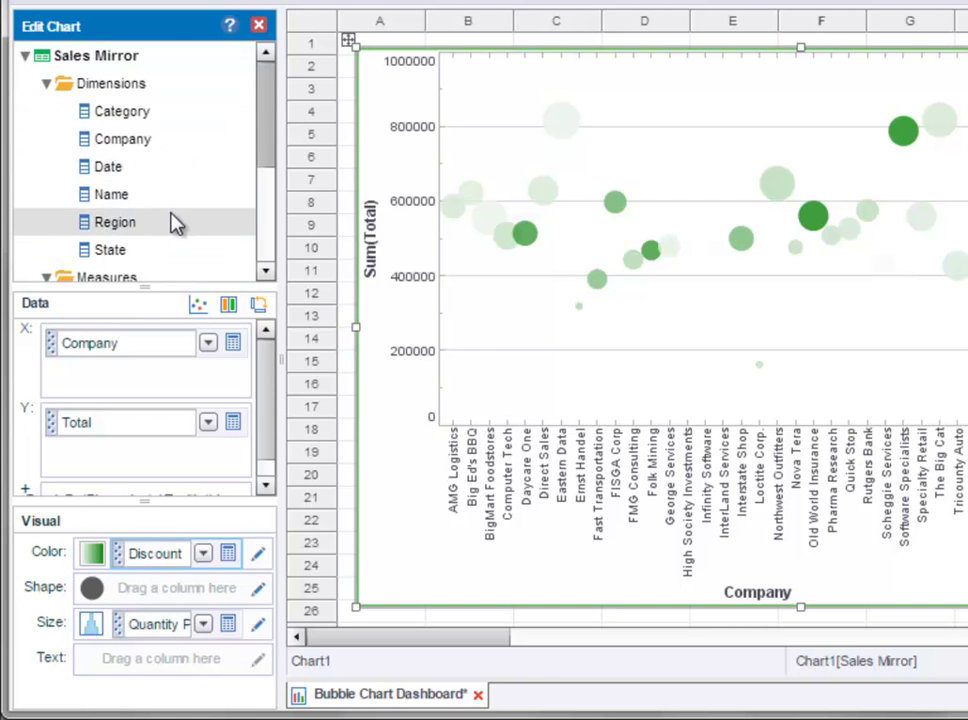
drag(173, 222, 172, 565)
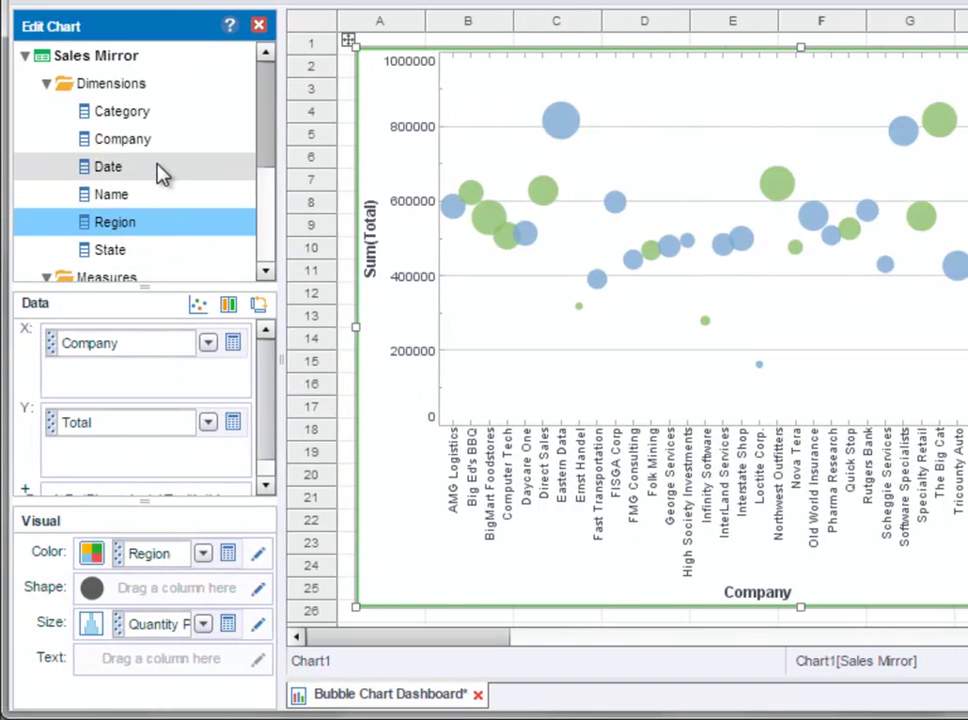
mouse_move(160, 172)
mouse_down()
mouse_move(166, 238)
mouse_move(151, 449)
mouse_up()
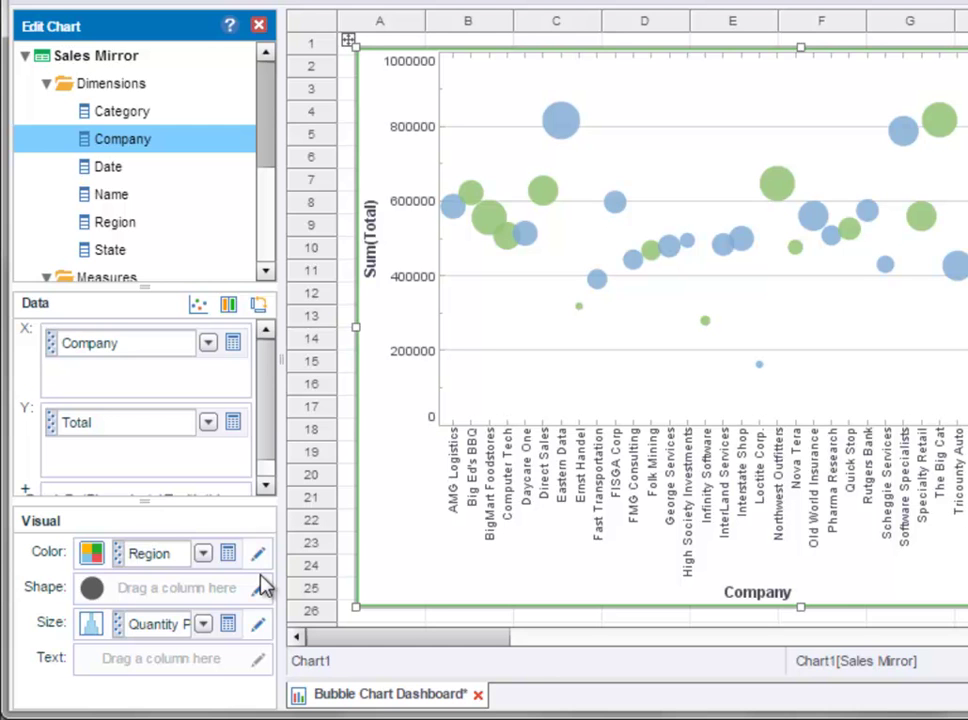
Colour bubbles by Company and put Sum(Quantity Purchased) on the X axis.
drag(173, 147, 157, 560)
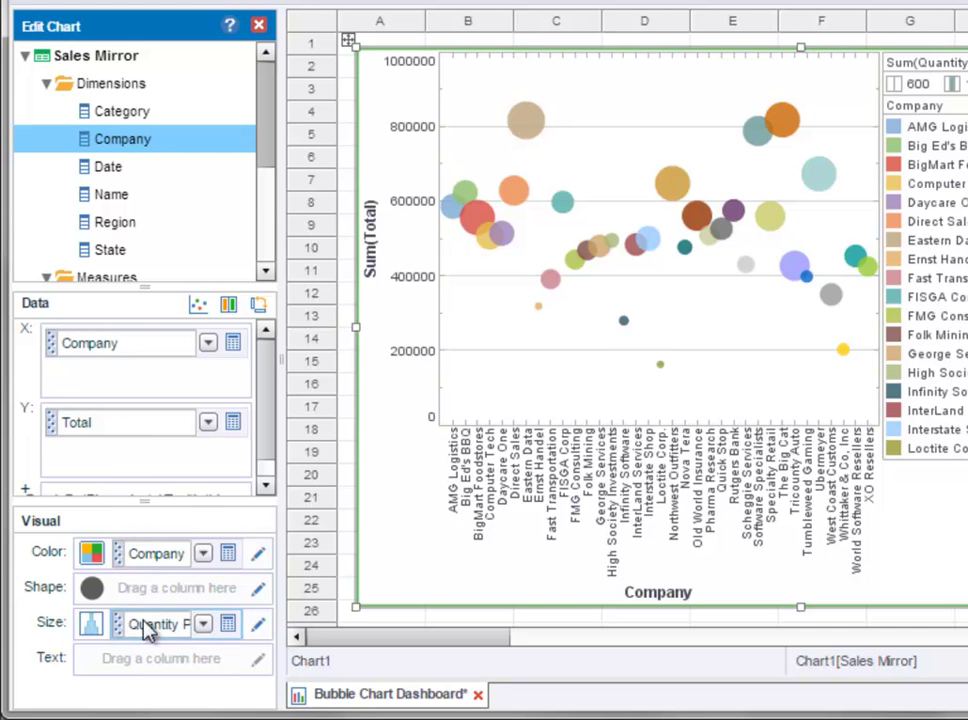
drag(155, 624, 130, 352)
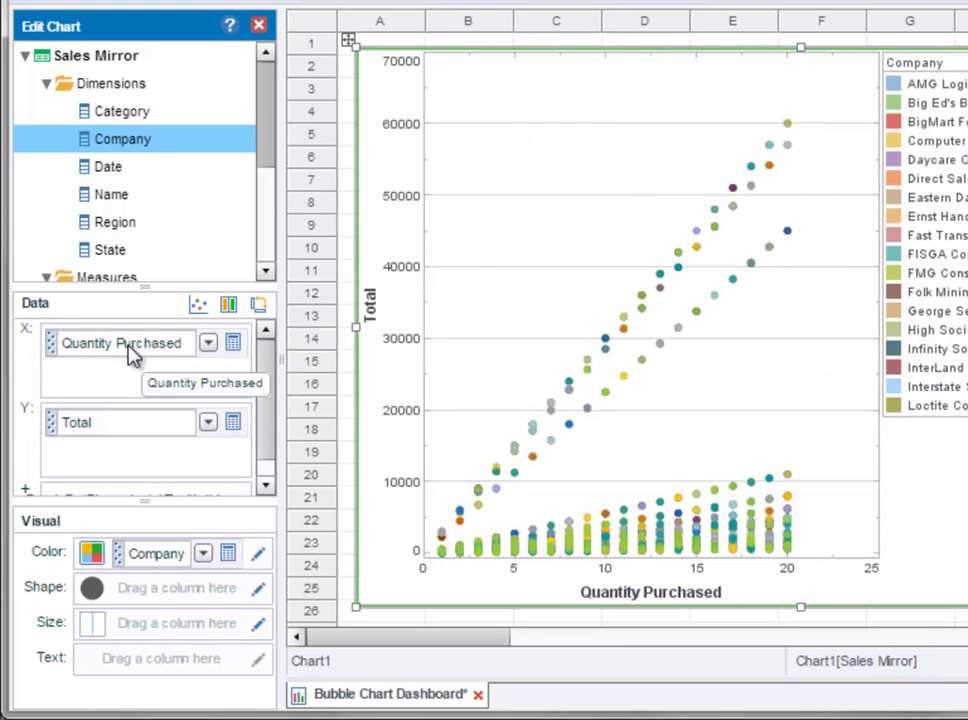
click(233, 345)
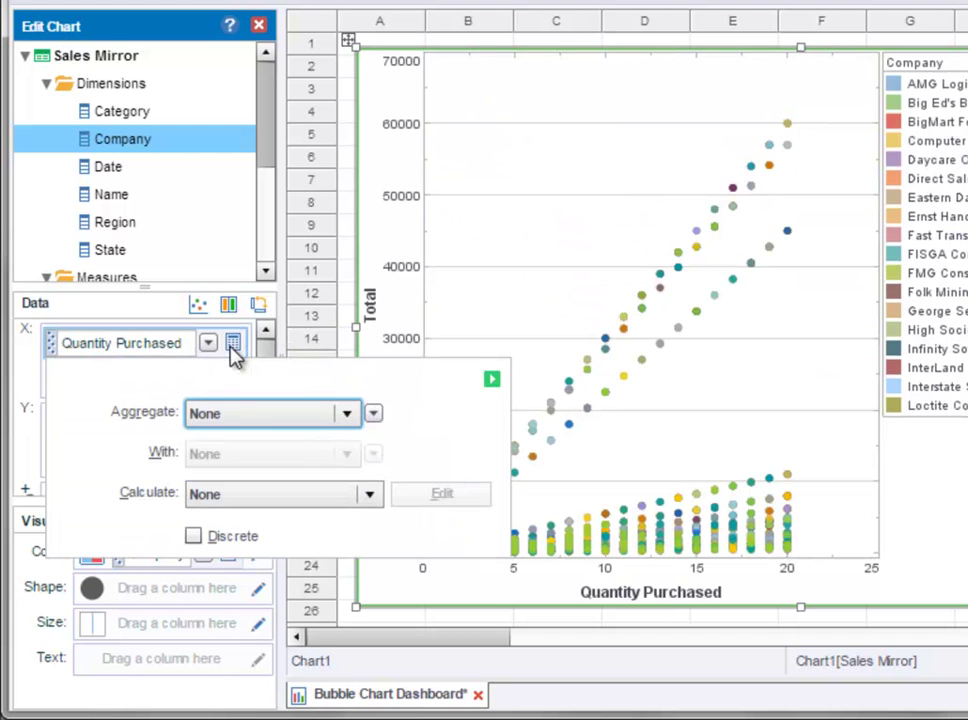
click(347, 414)
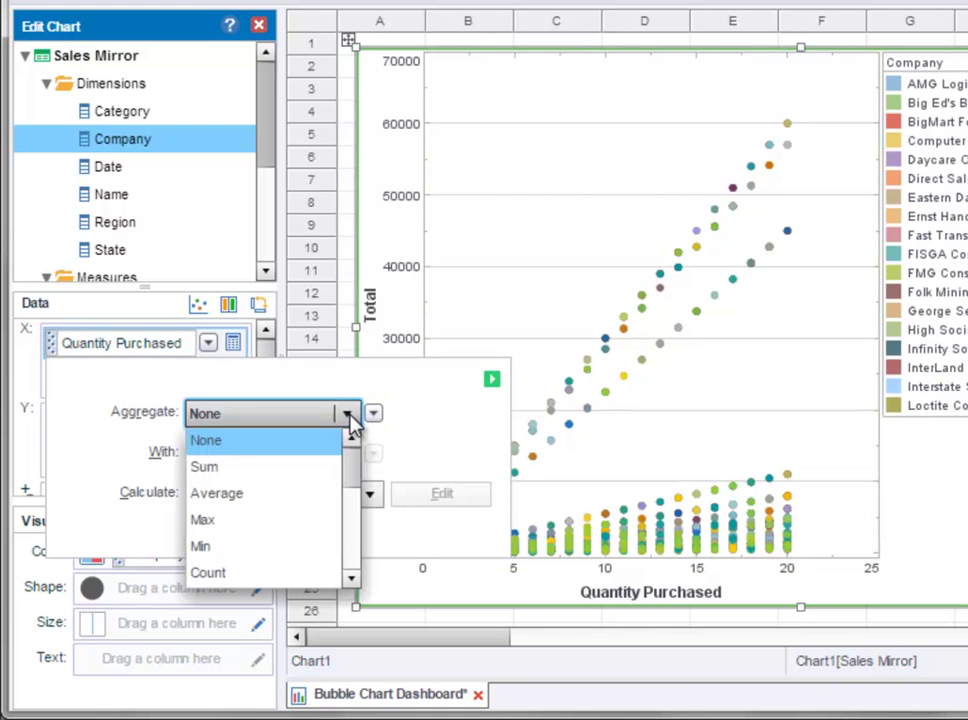
click(313, 466)
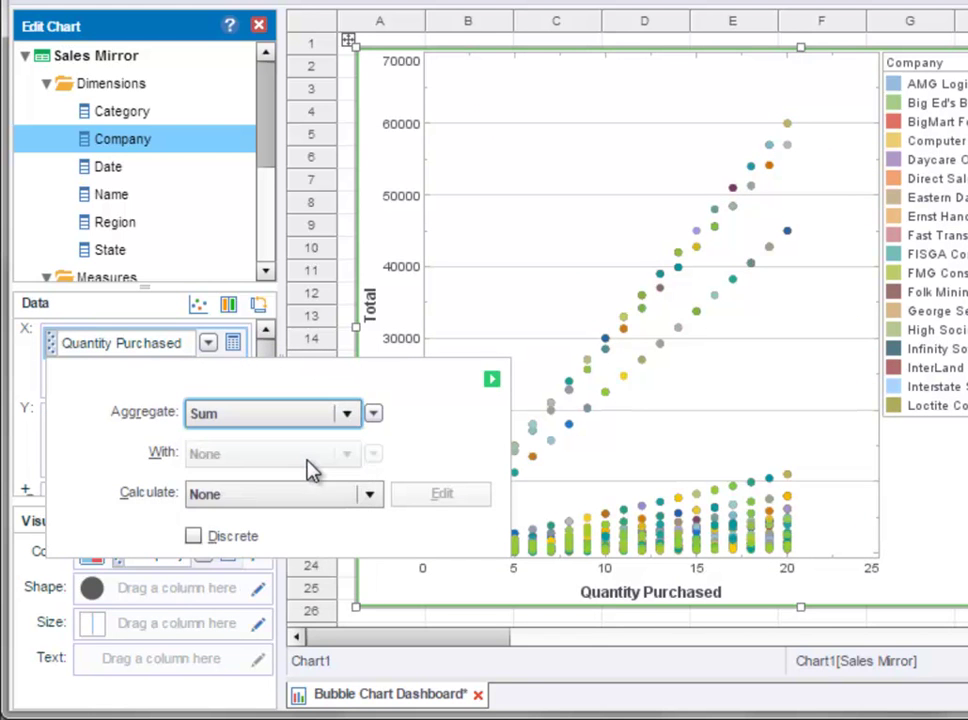
click(492, 382)
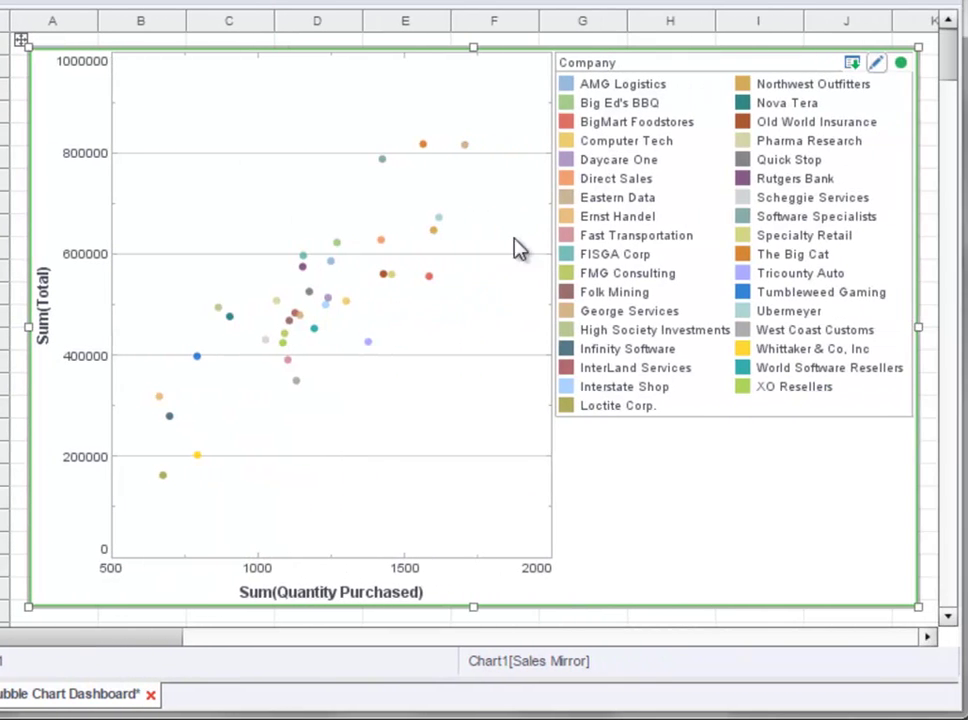
Narrow the legend so the plot area gets wider.
drag(551, 233, 712, 237)
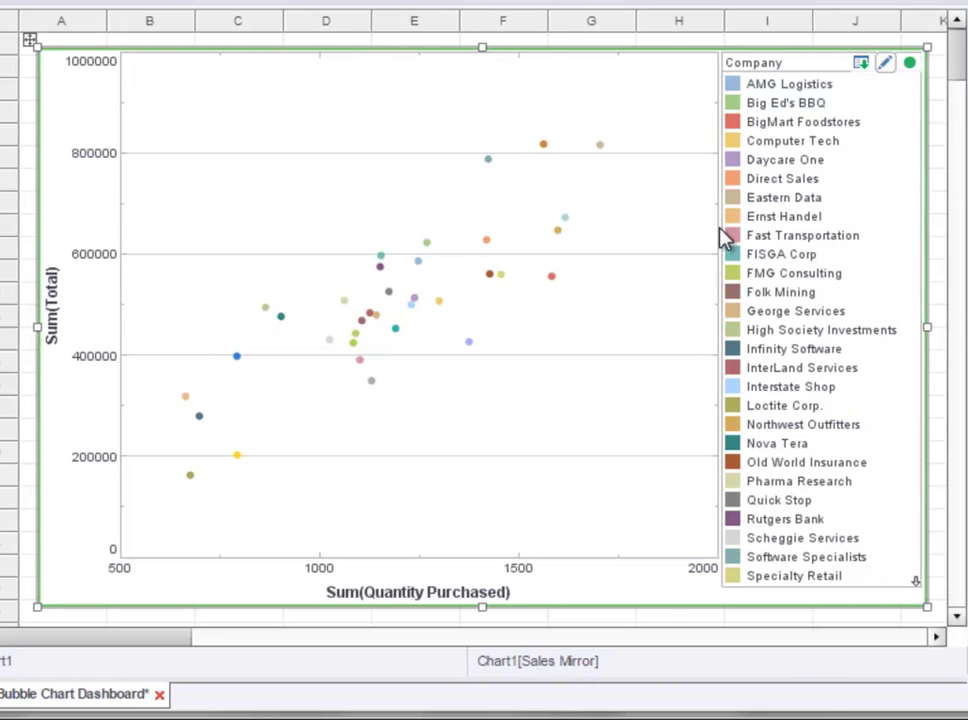
double_click(712, 237)
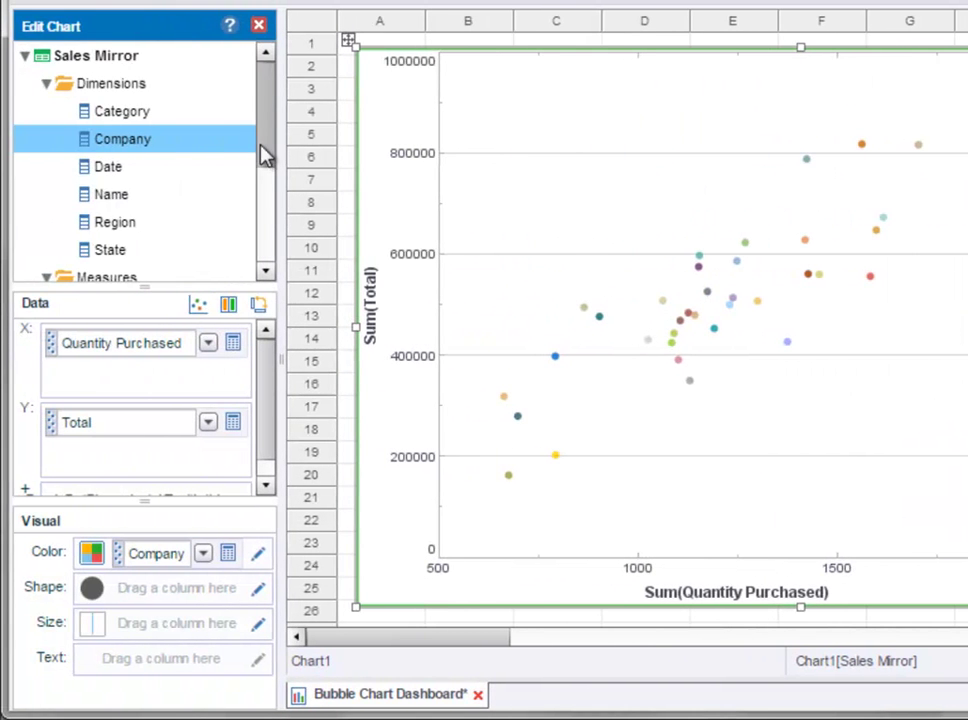
drag(262, 148, 279, 233)
Bind Discount to Size with an Average aggregate, adding a Discount size legend.
click(163, 145)
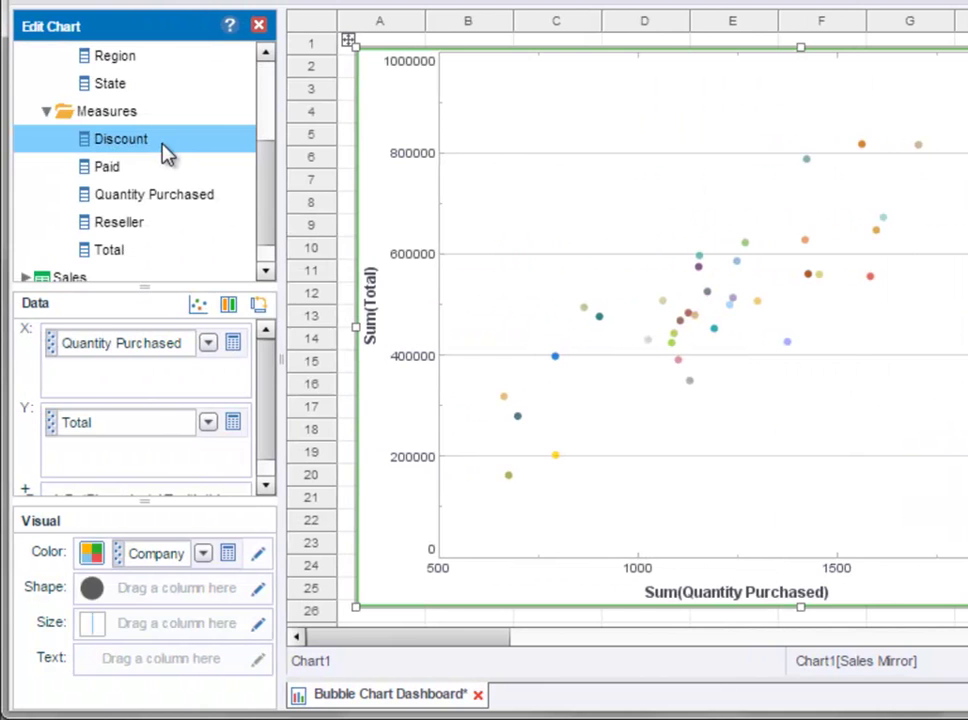
drag(164, 145, 157, 630)
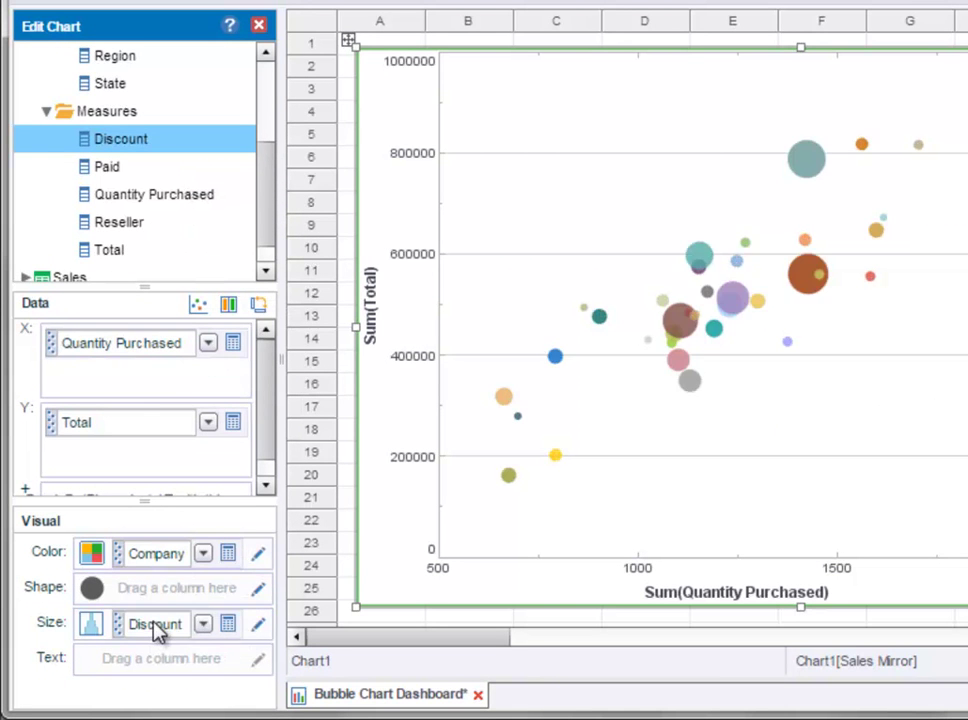
click(228, 623)
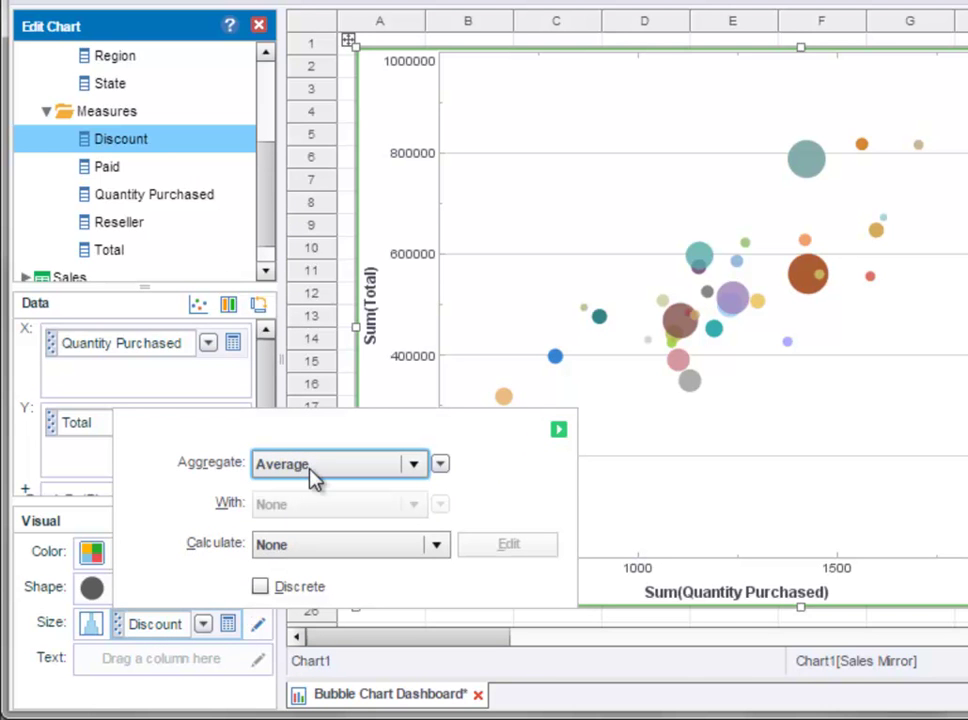
click(562, 432)
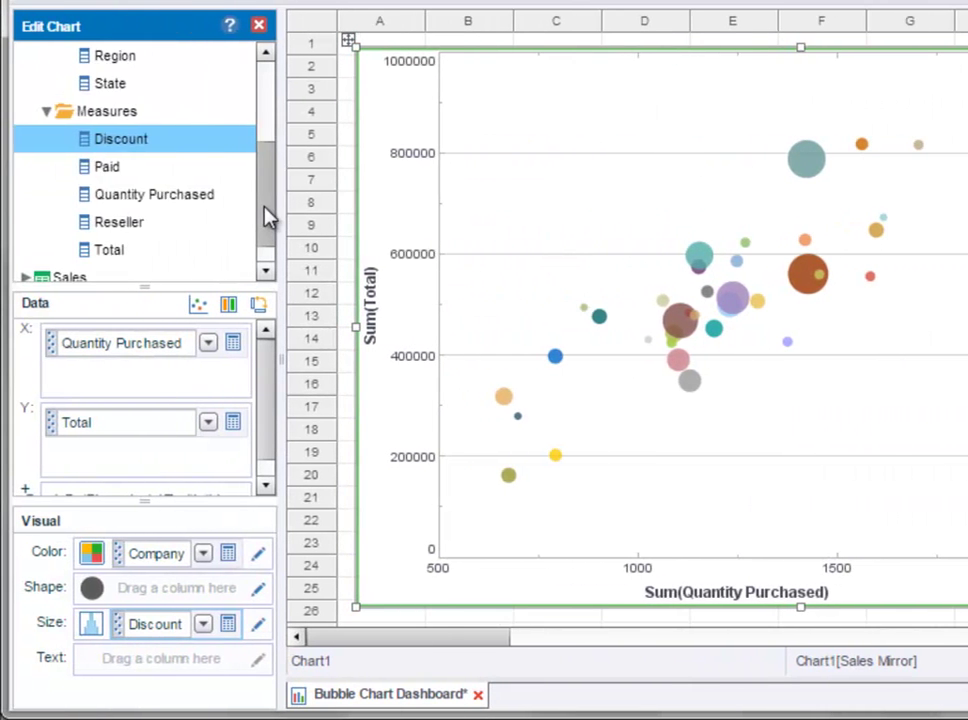
Add Region above Quantity Purchased on X and Year(Date) above Total on Y.
drag(268, 212, 270, 151)
drag(162, 170, 140, 378)
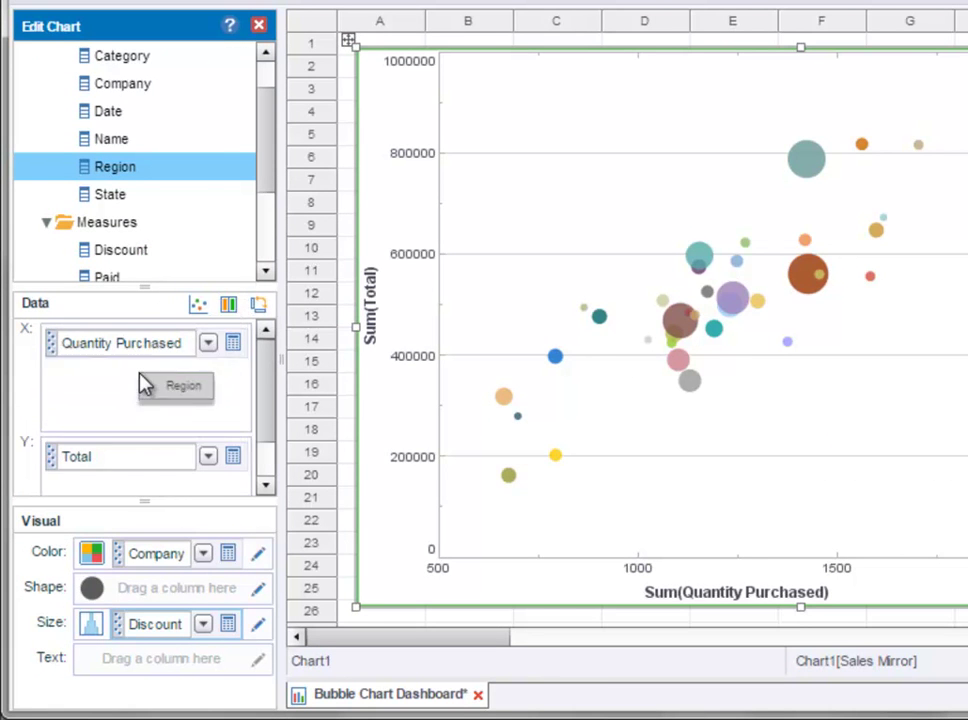
drag(141, 374, 138, 373)
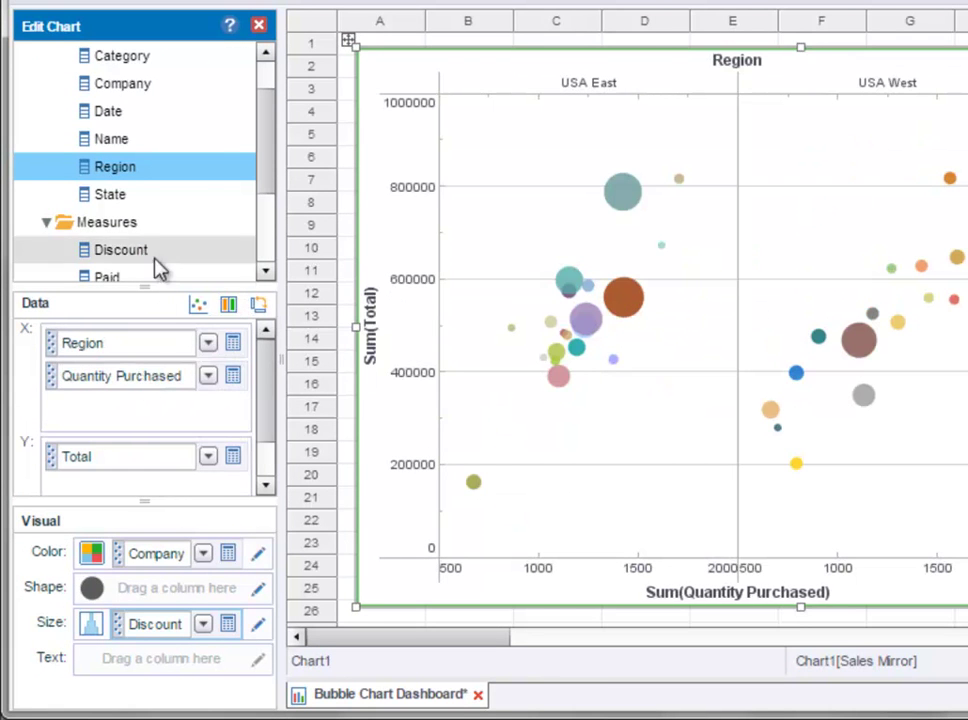
drag(150, 113, 178, 484)
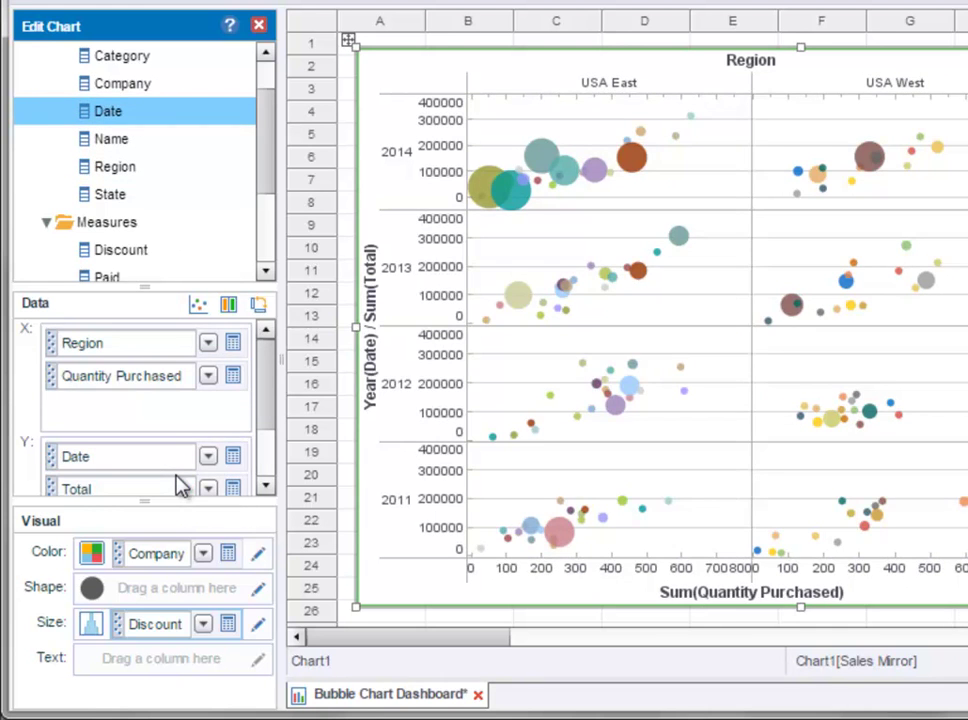
Bind Paid to Shape with a Count aggregate, adding a Count(Paid) shape legend.
drag(273, 163, 183, 590)
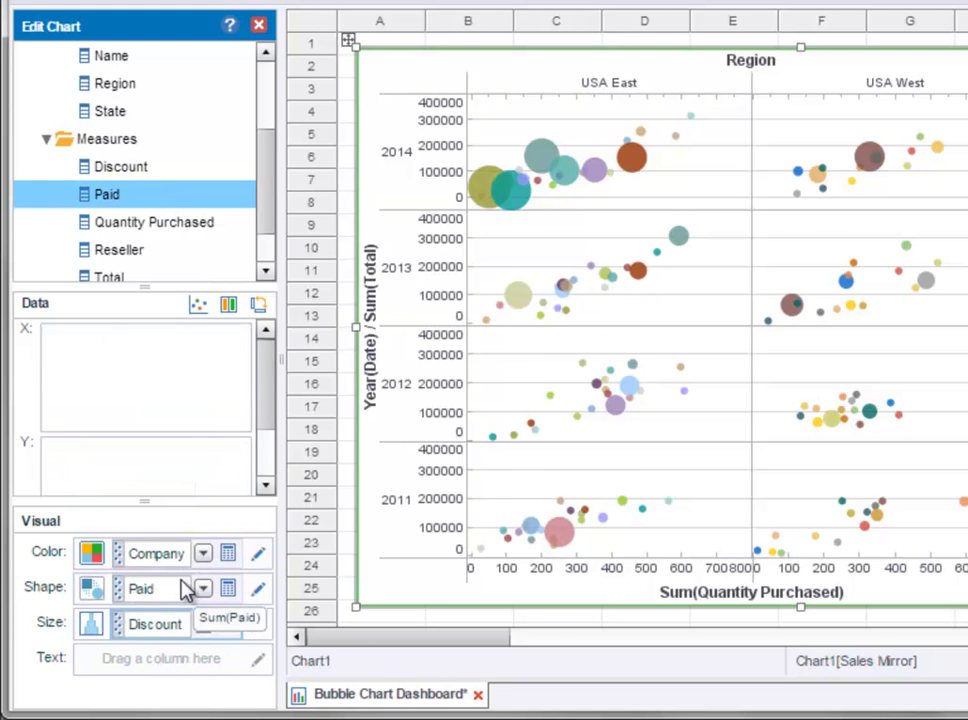
click(228, 589)
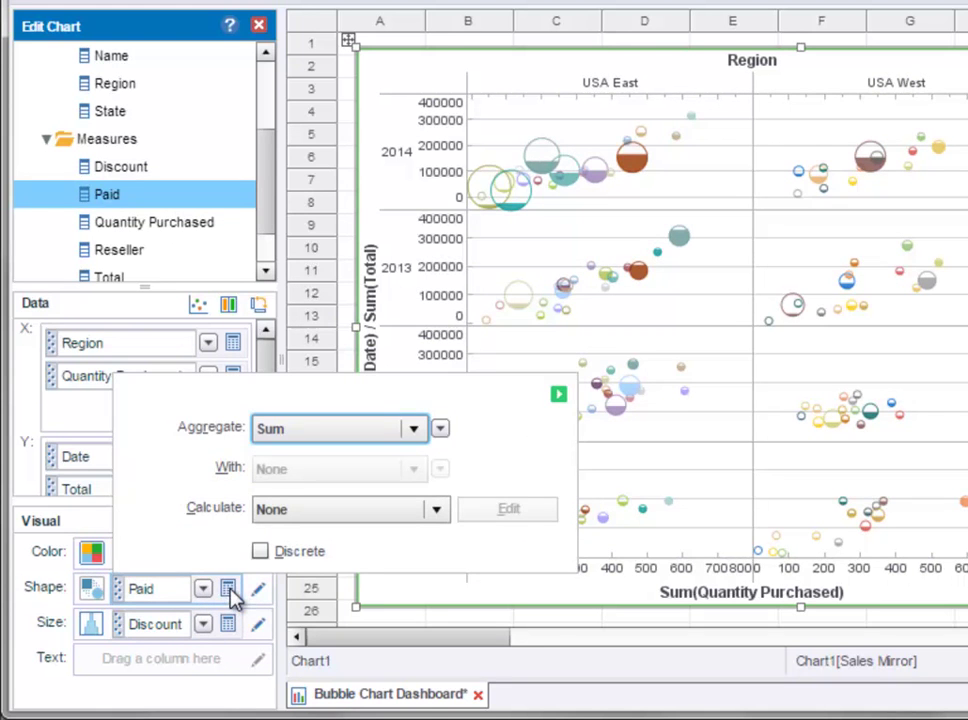
click(321, 438)
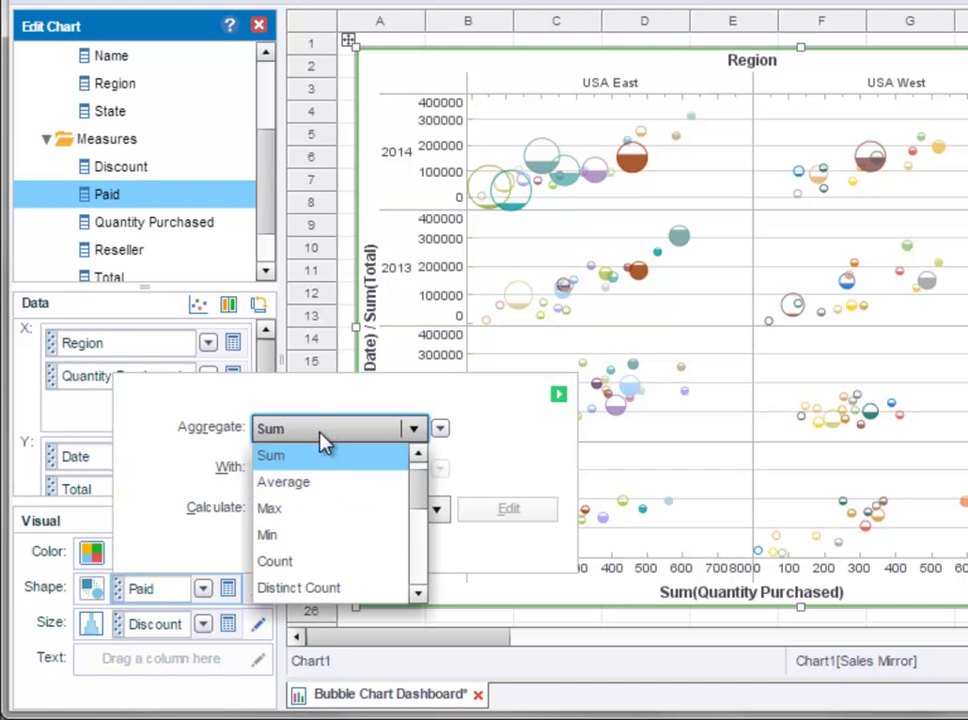
click(327, 548)
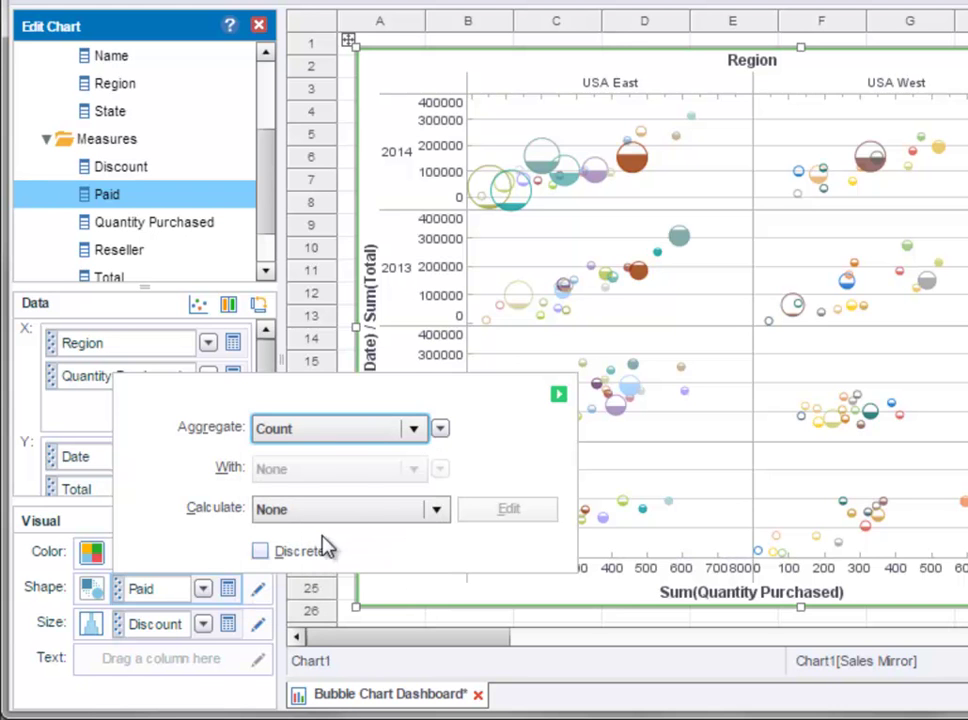
click(560, 396)
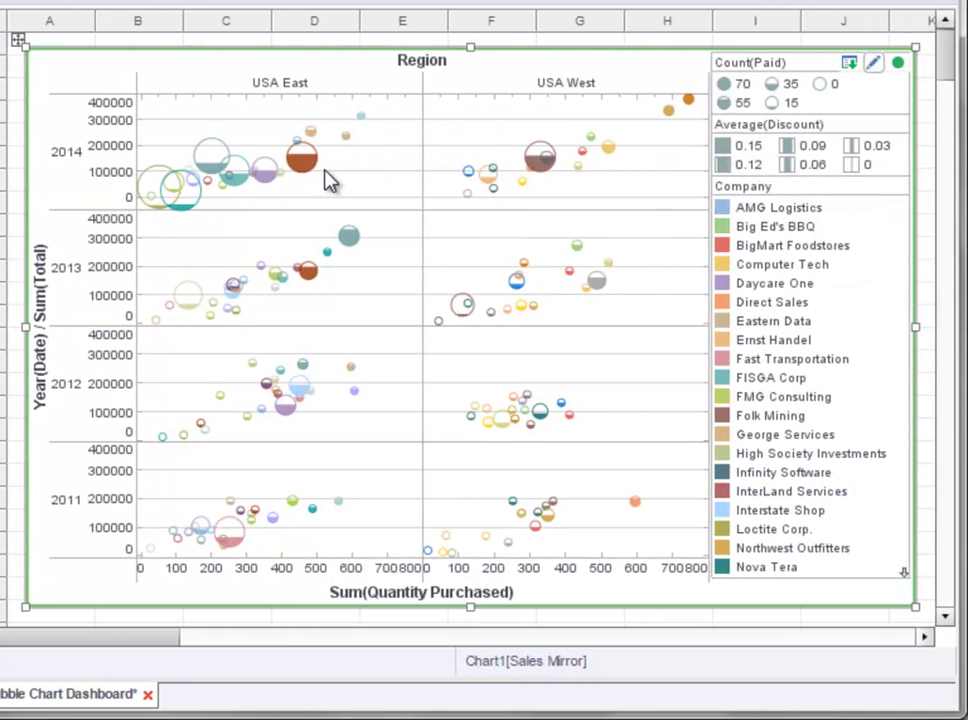
Verify a bubble's tooltip values, then save the Bubble Chart Dashboard viewsheet with Ctrl+S.
mouse_move(305, 165)
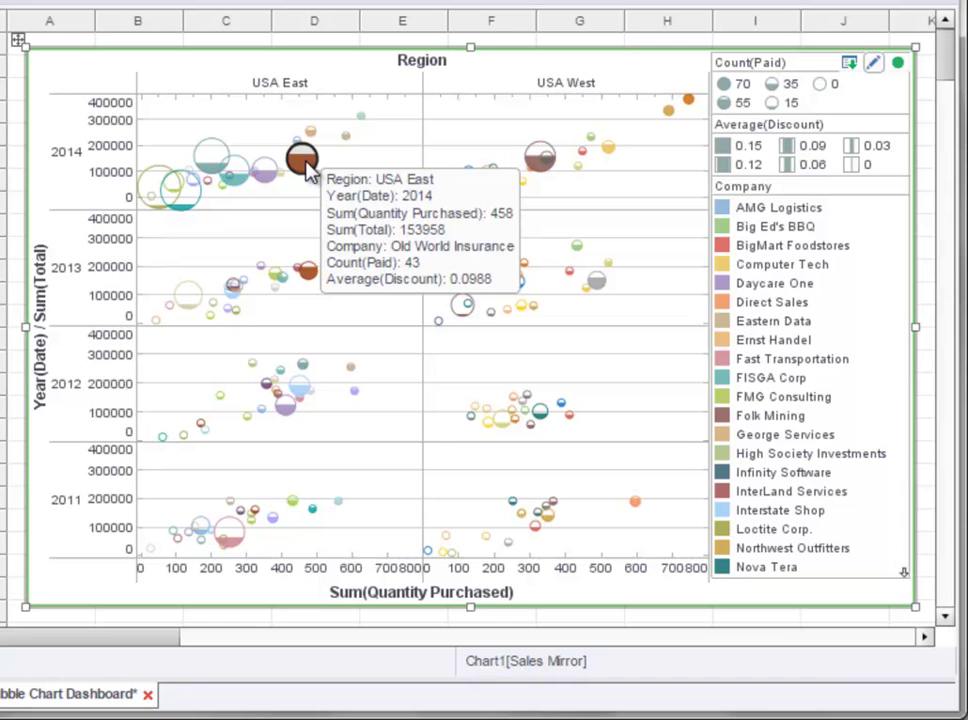
key(ctrl+s)
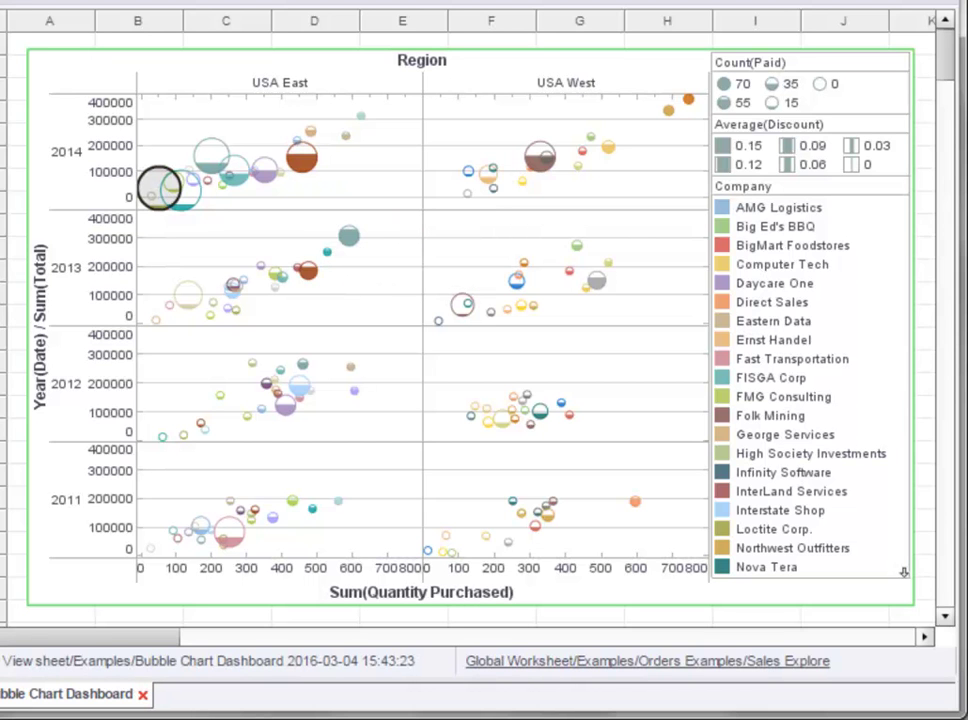